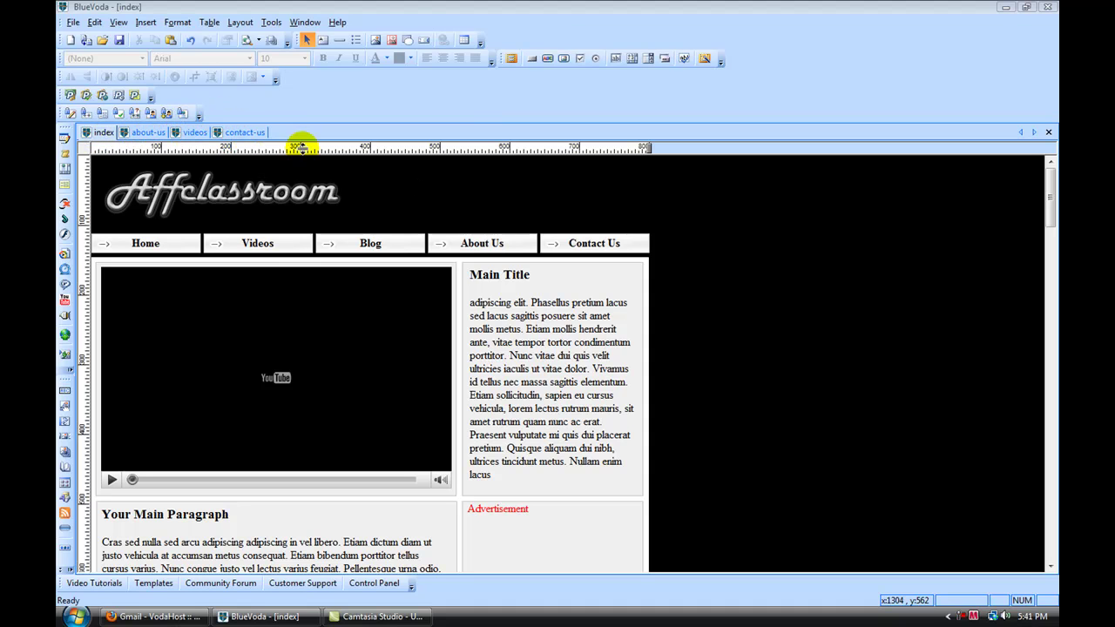
# Open the publishing settings for the Affclassroom index page from the File menu
pyautogui.click(154, 132)
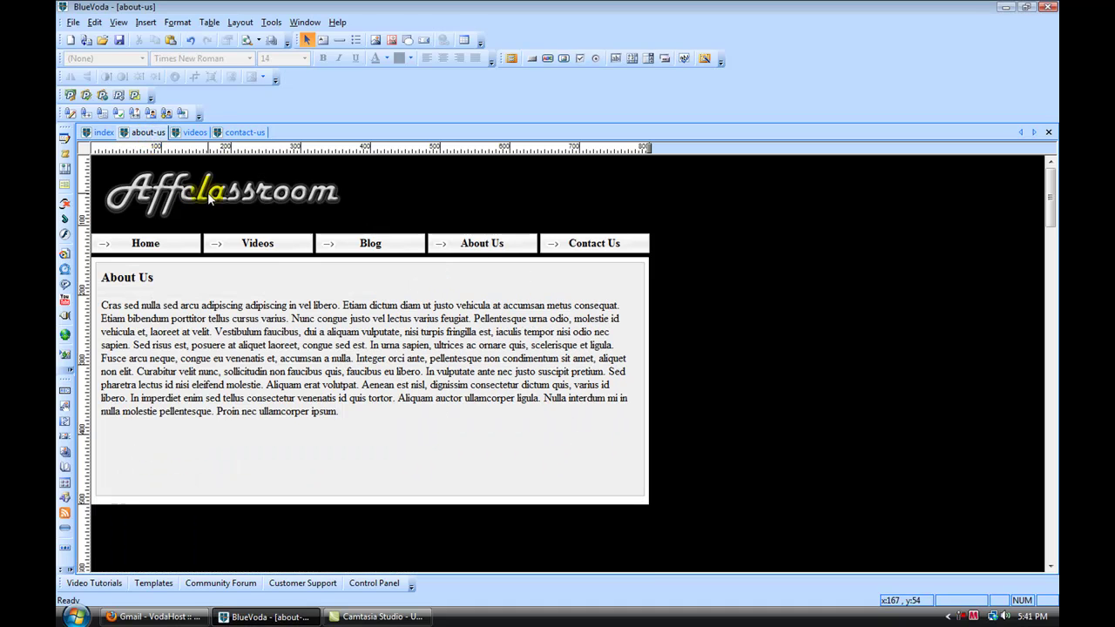
pyautogui.click(106, 132)
pyautogui.click(74, 21)
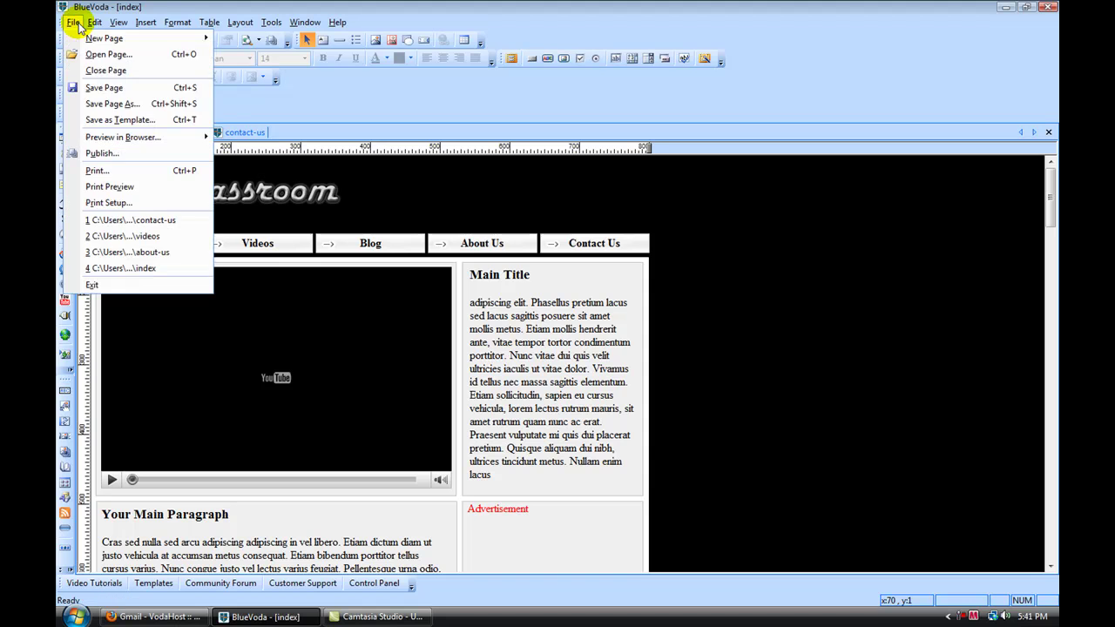
pyautogui.click(100, 152)
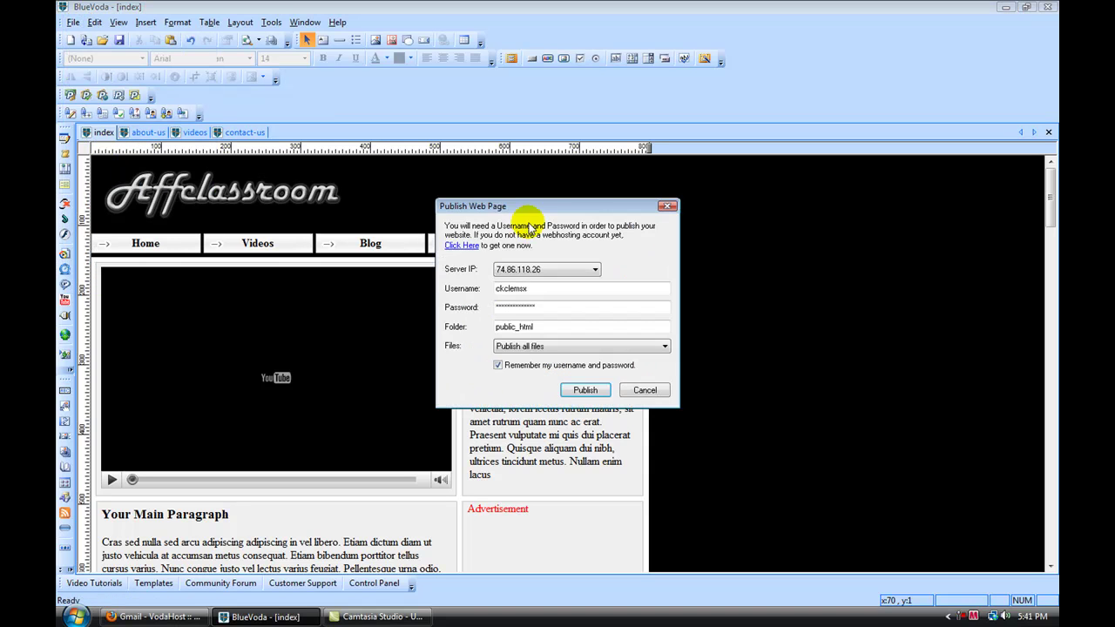
pyautogui.moveTo(580, 209); pyautogui.dragTo(508, 199)
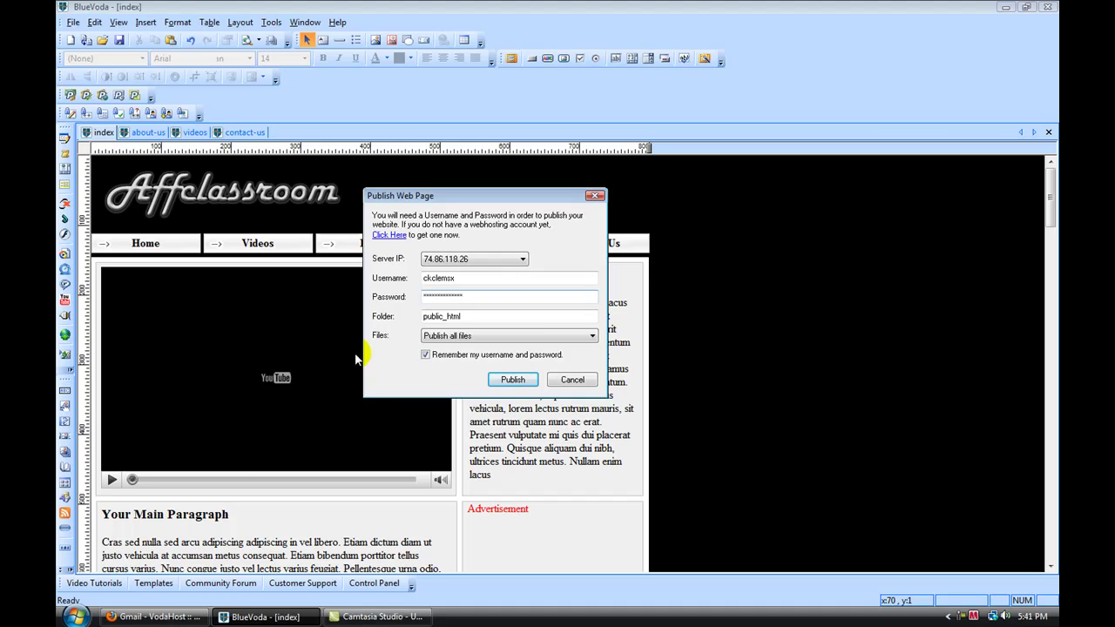
# Look up the FTP login details in the hosting email in Gmail
pyautogui.click(155, 617)
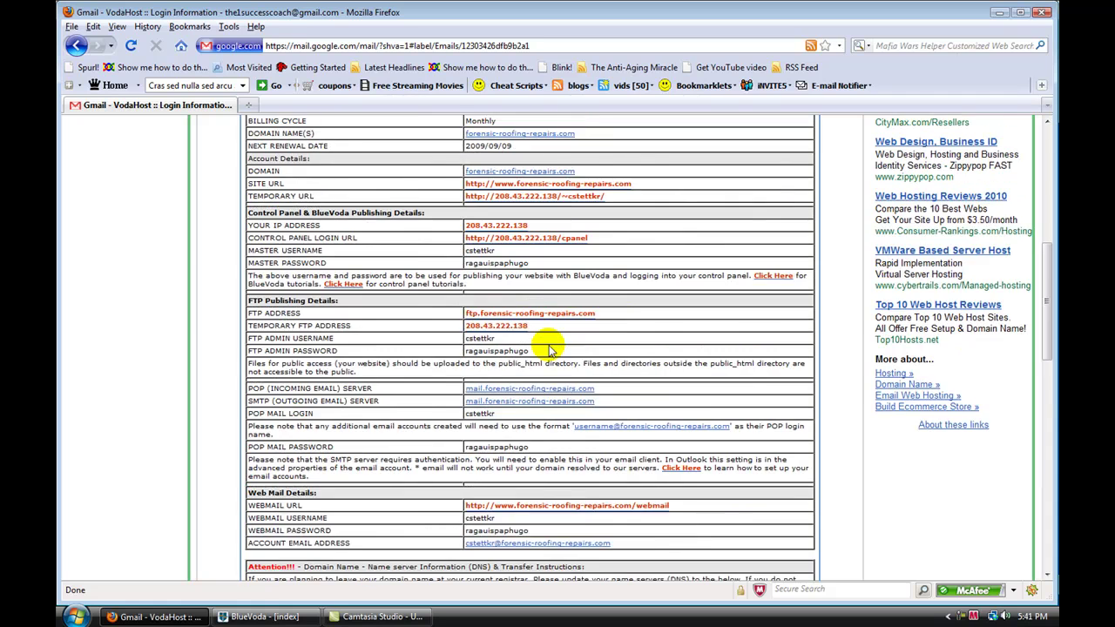
pyautogui.scroll(3, 470, 307)
pyautogui.scroll(1, 488, 296)
pyautogui.scroll(-2, 505, 311)
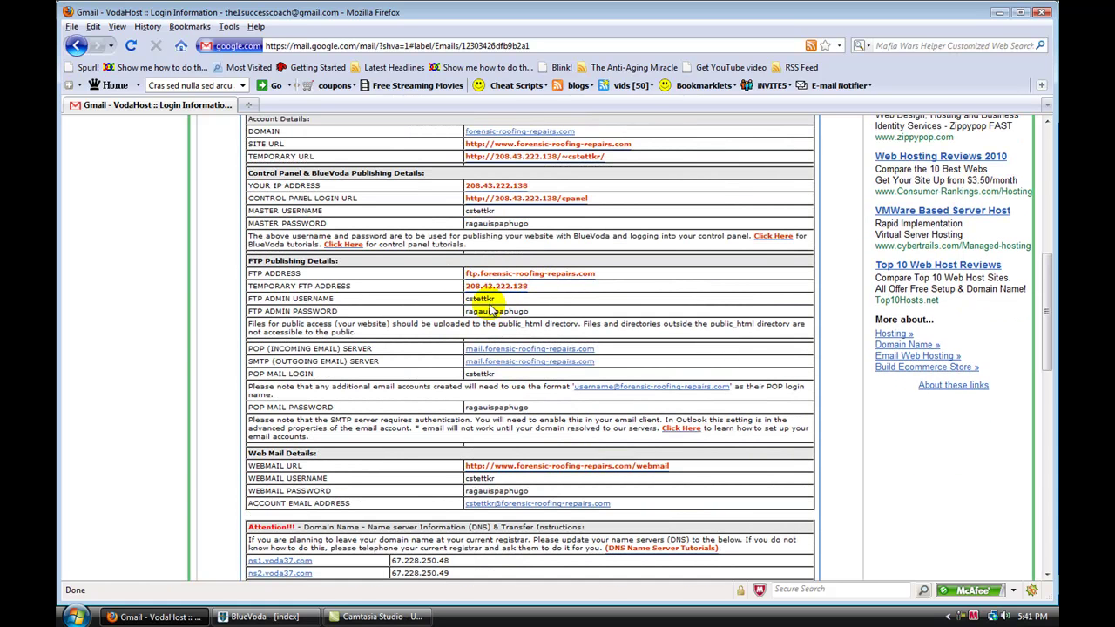
# Back in BlueVoda, review the Username entry and keep the same server address
pyautogui.click(253, 617)
pyautogui.click(464, 280)
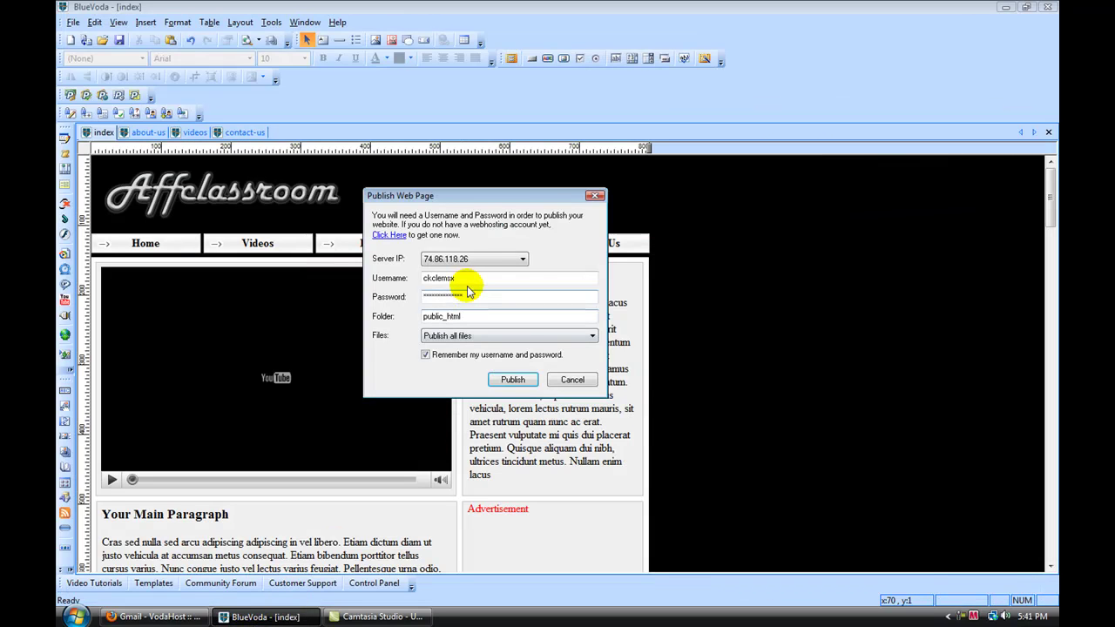
pyautogui.doubleClick(461, 278)
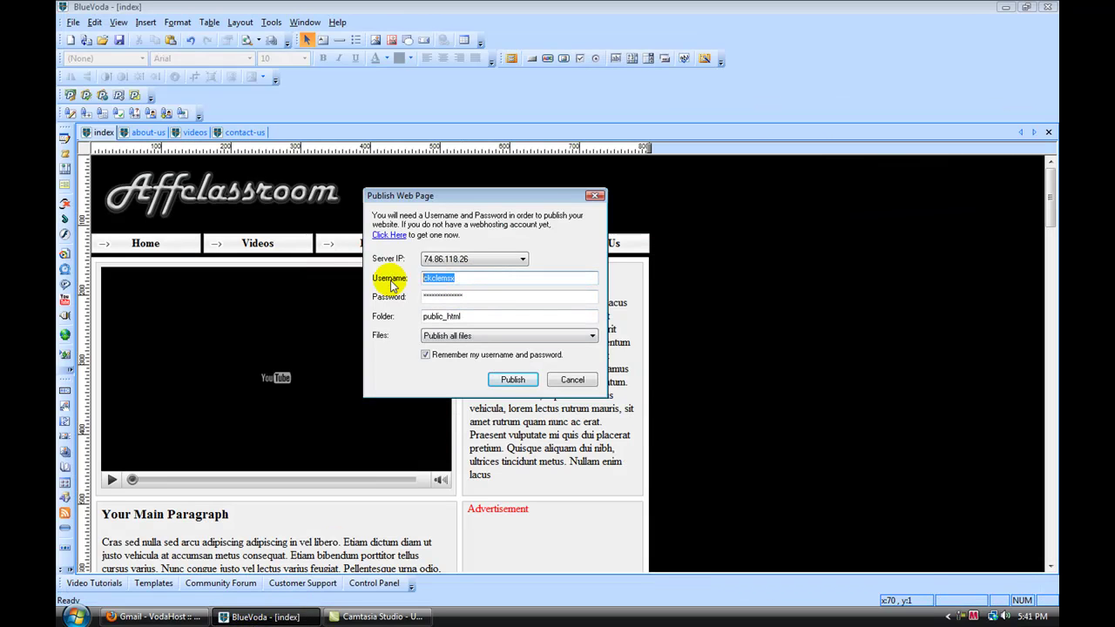
pyautogui.click(523, 258)
pyautogui.click(523, 259)
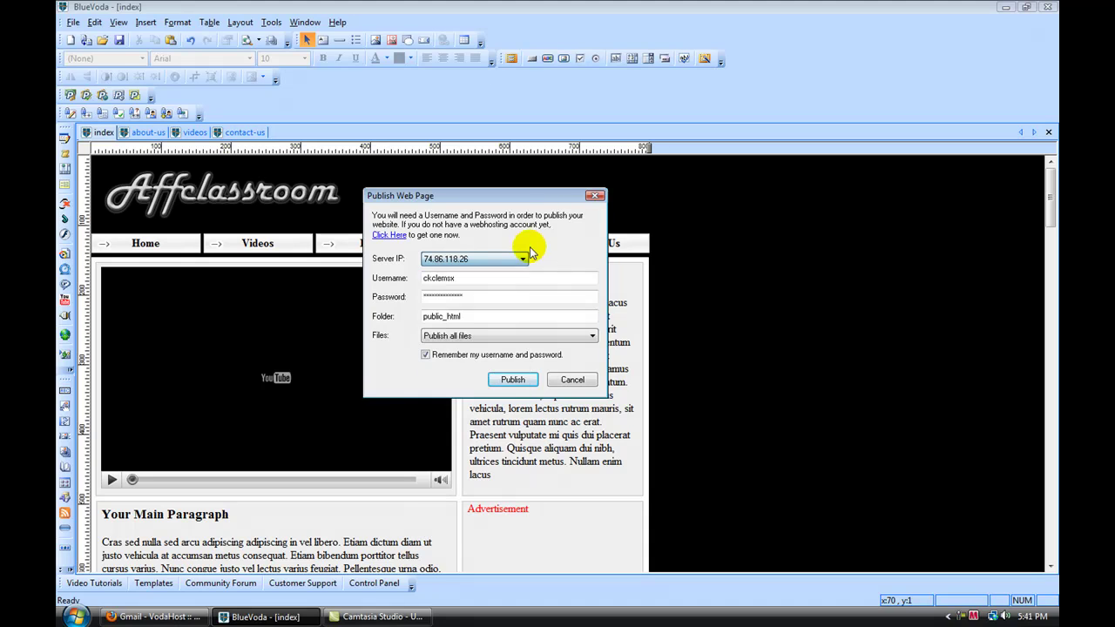
# Cancel publishing and return from the about-us page to the index page
pyautogui.click(573, 380)
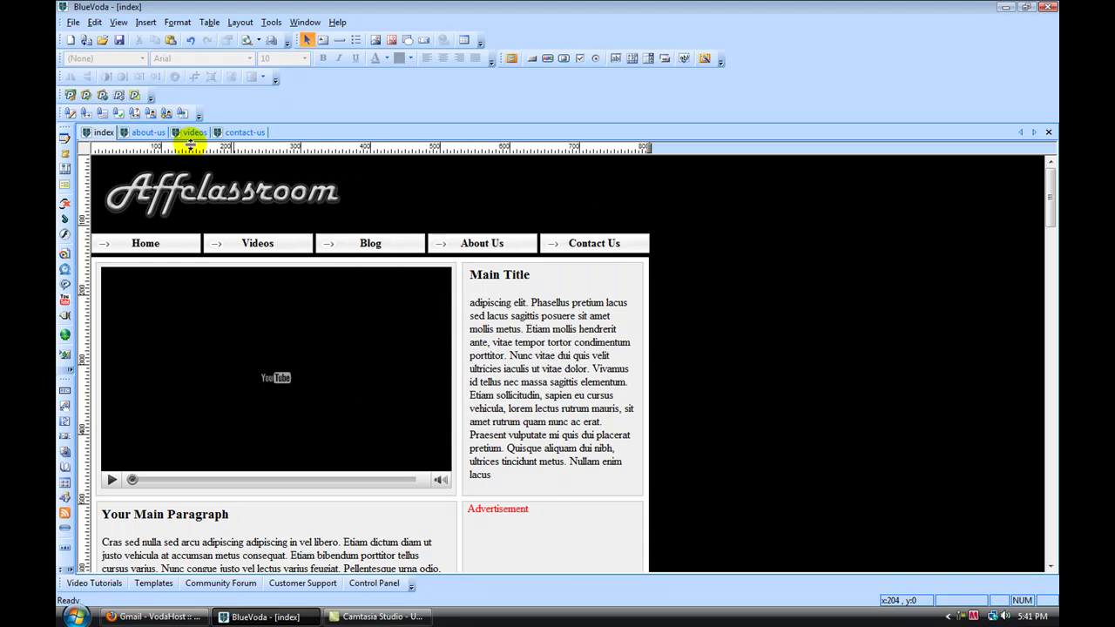
pyautogui.click(150, 132)
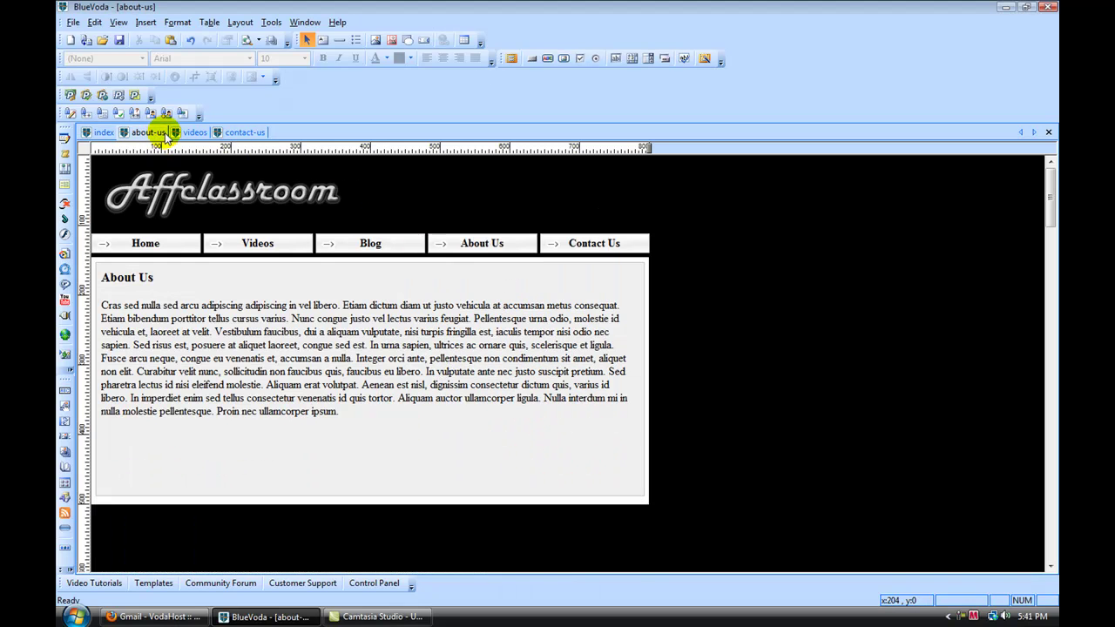
pyautogui.click(100, 133)
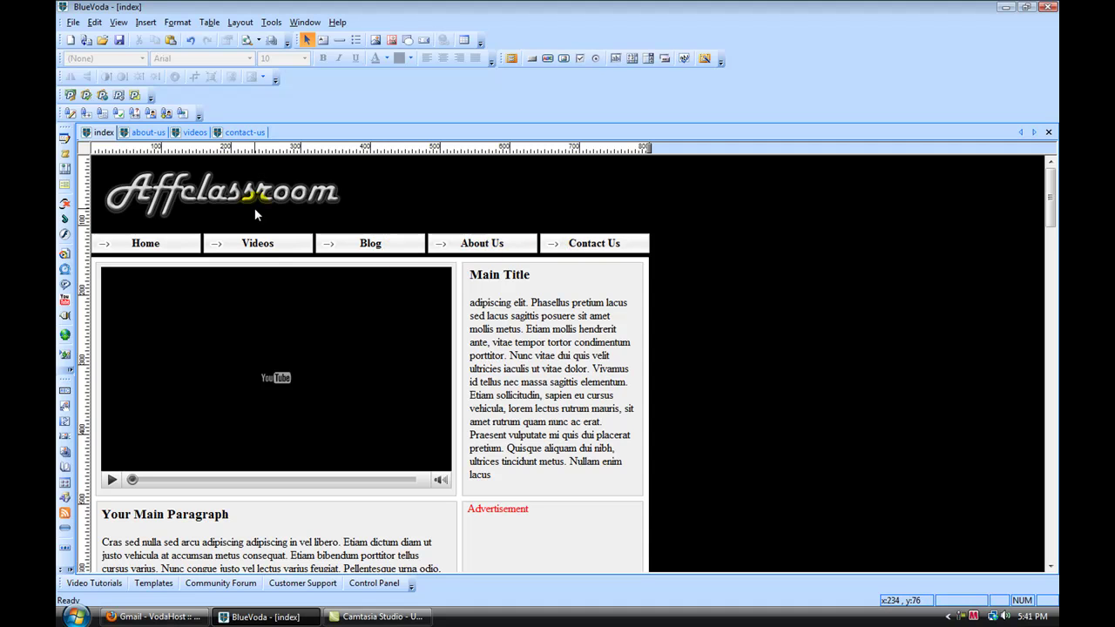
pyautogui.doubleClick(358, 247)
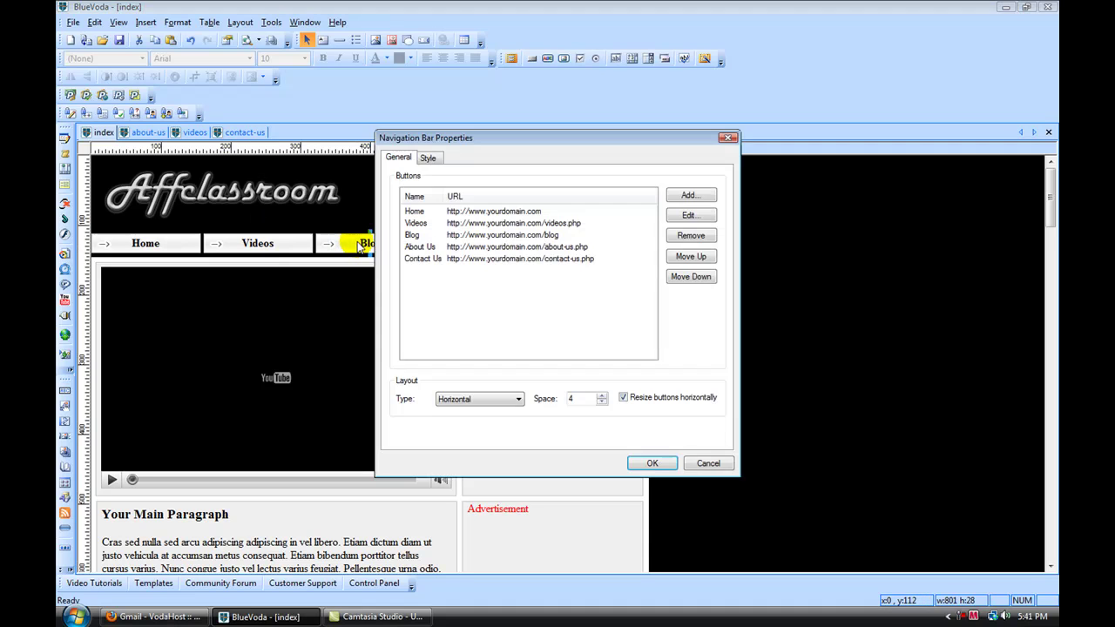
pyautogui.click(495, 212)
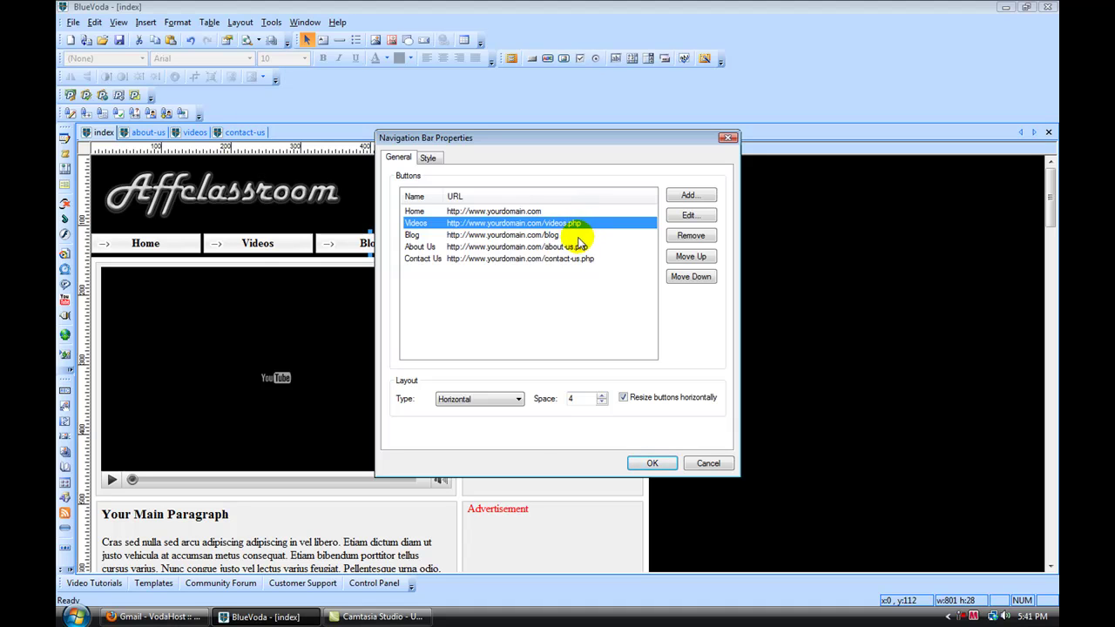
pyautogui.click(707, 462)
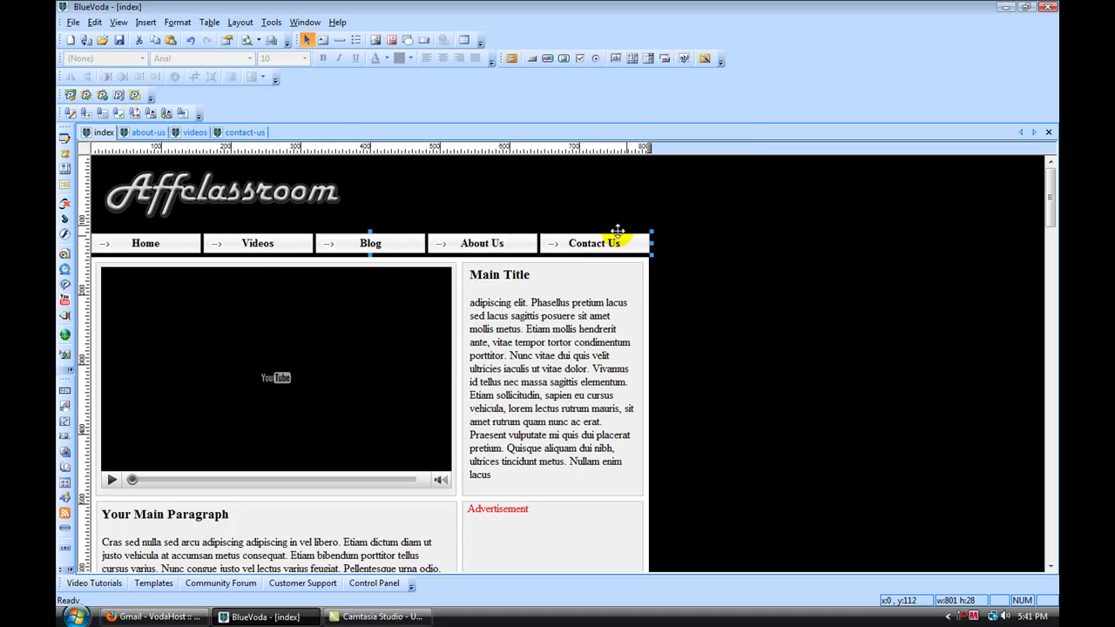
pyautogui.click(496, 204)
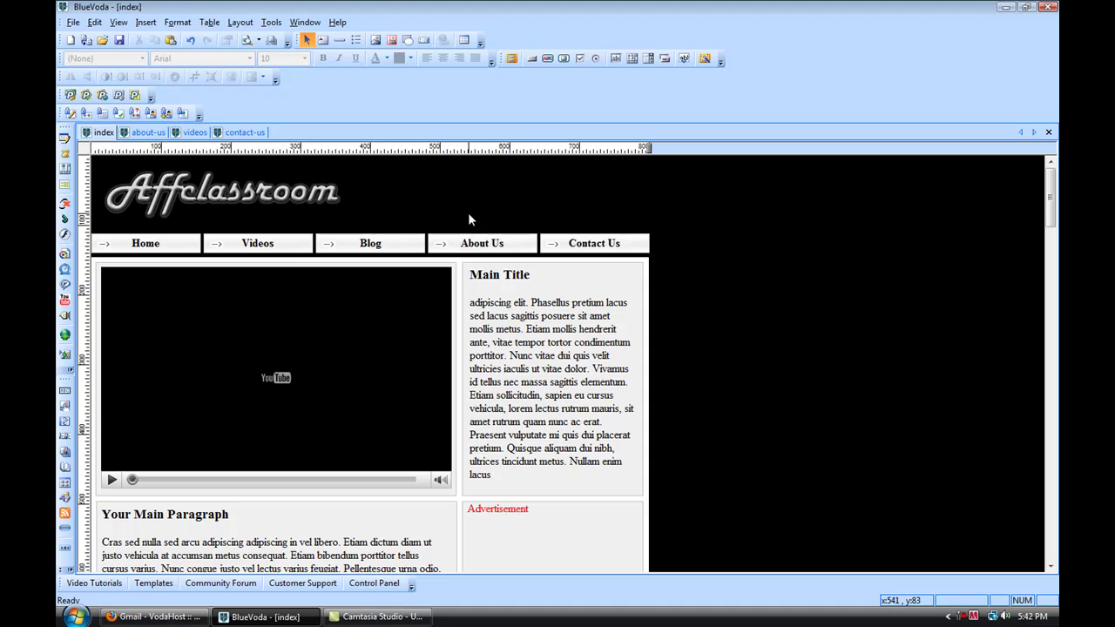
# Launch the FTP Manager from Tools and connect to the server with the saved credentials
pyautogui.click(271, 23)
pyautogui.click(307, 121)
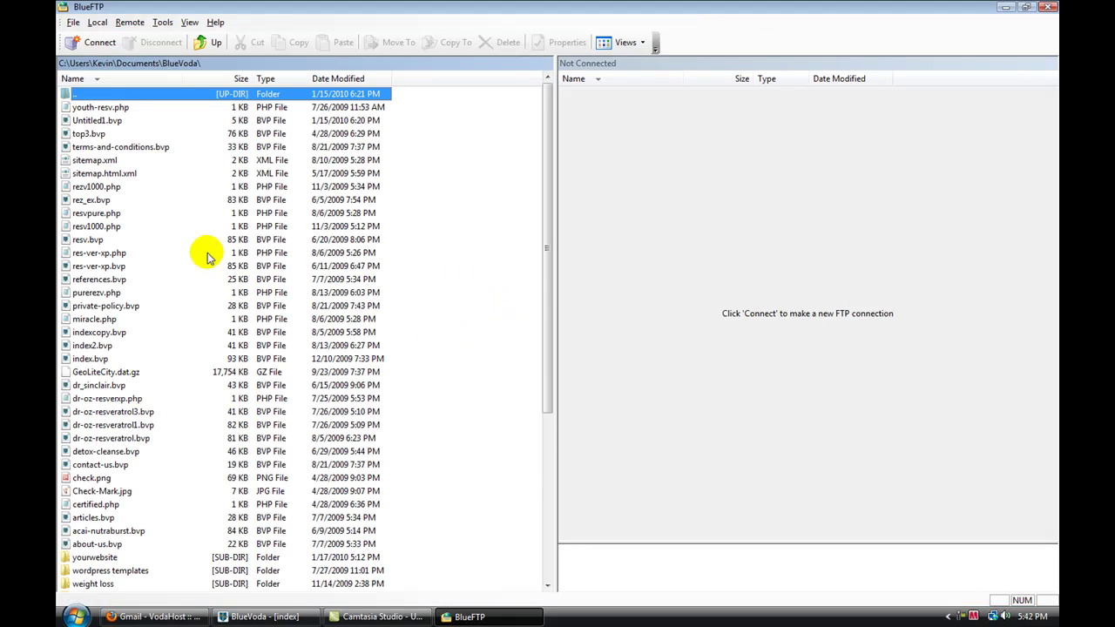
pyautogui.click(97, 42)
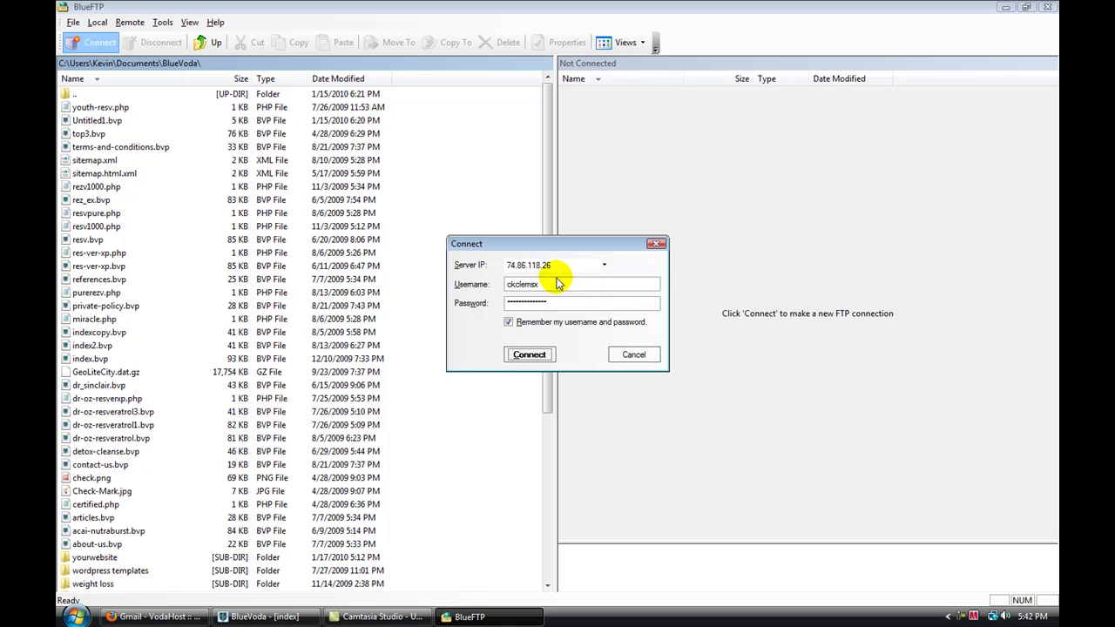
pyautogui.click(510, 361)
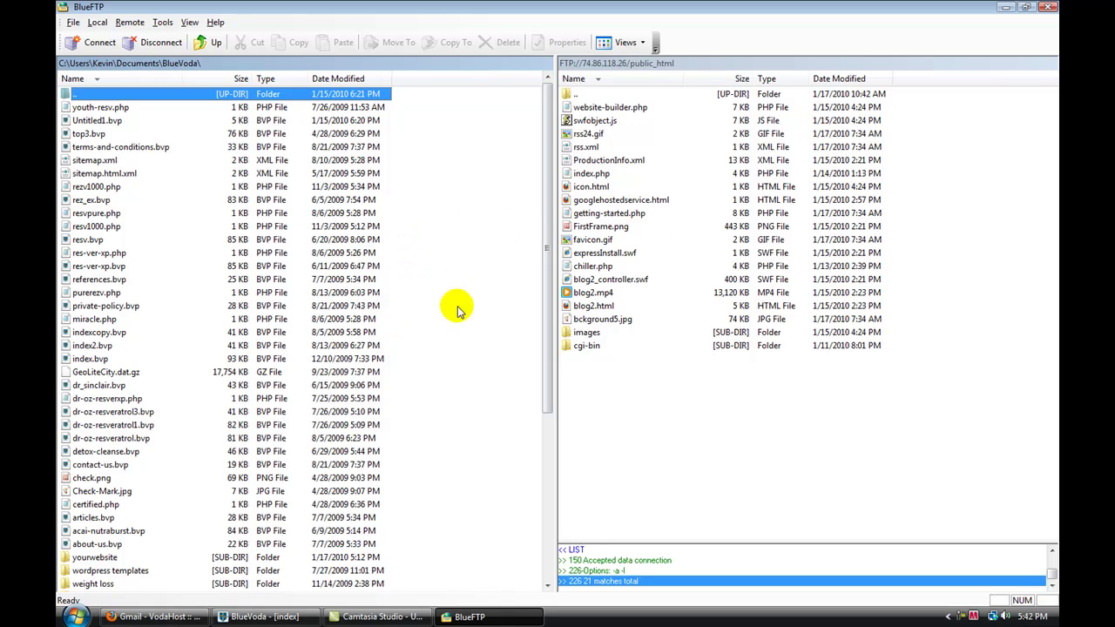
# Select icon.html on the server, focus the local files, then return to BlueVoda
pyautogui.click(601, 187)
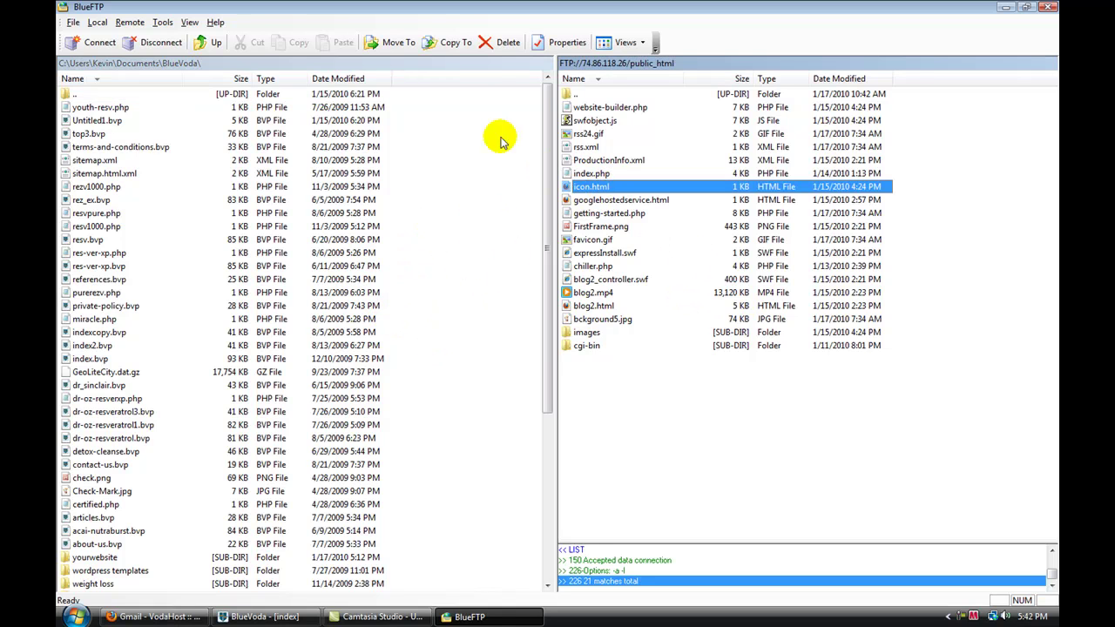
pyautogui.click(443, 203)
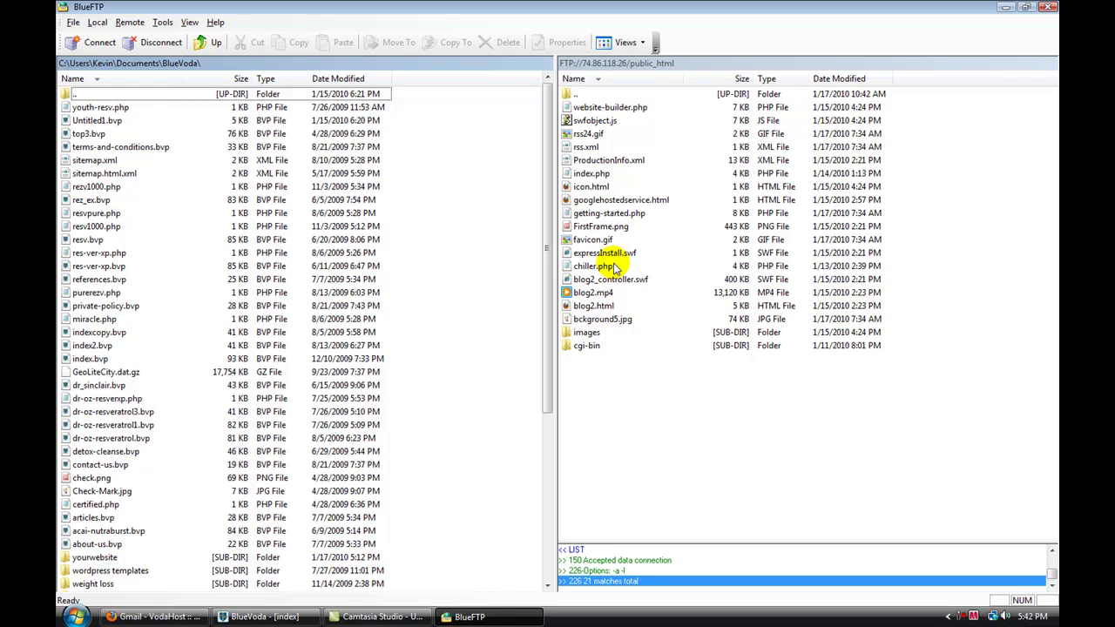
pyautogui.click(262, 617)
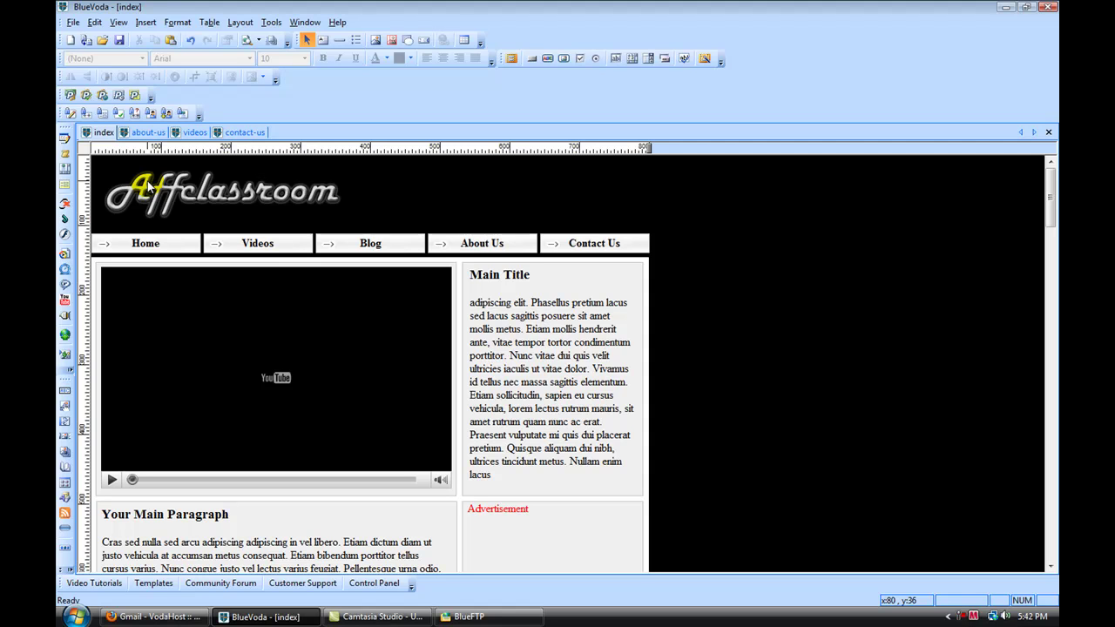
pyautogui.click(469, 617)
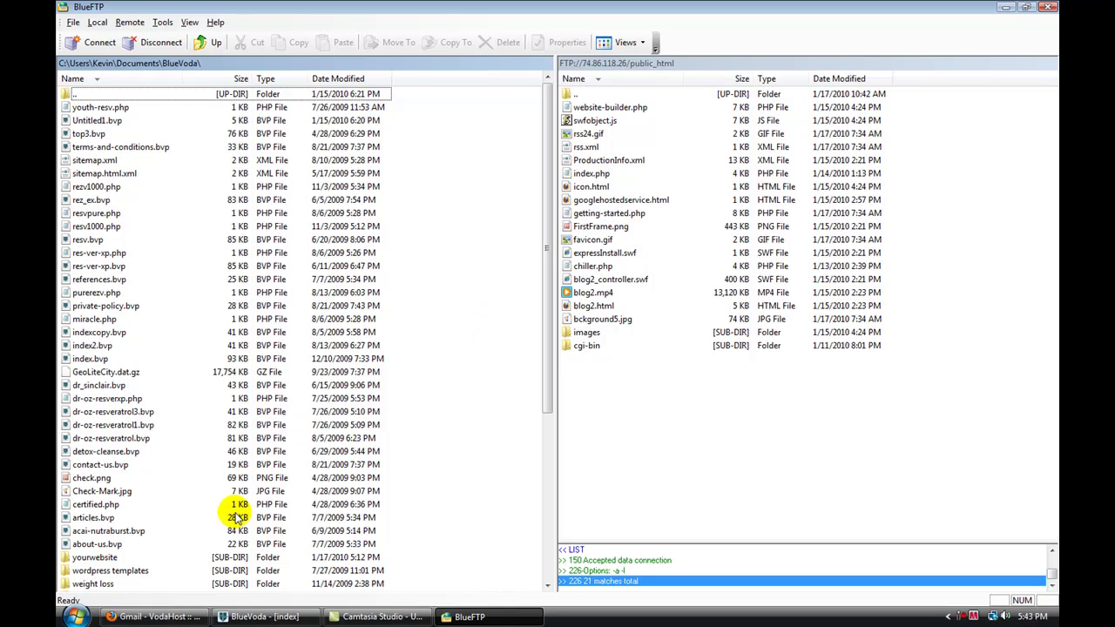
pyautogui.click(261, 616)
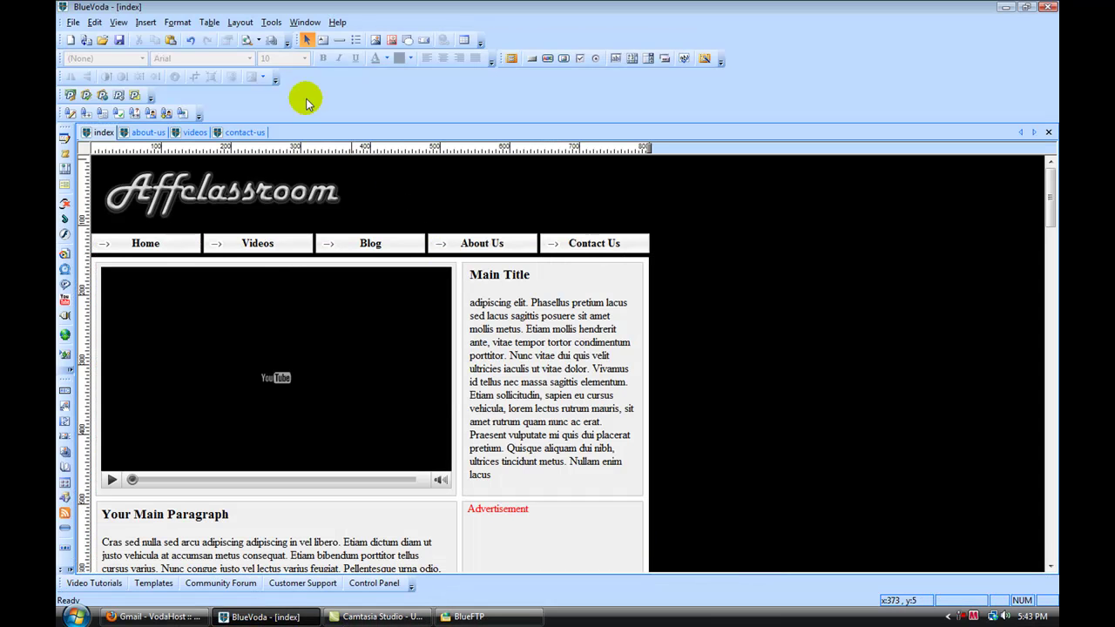
pyautogui.click(272, 22)
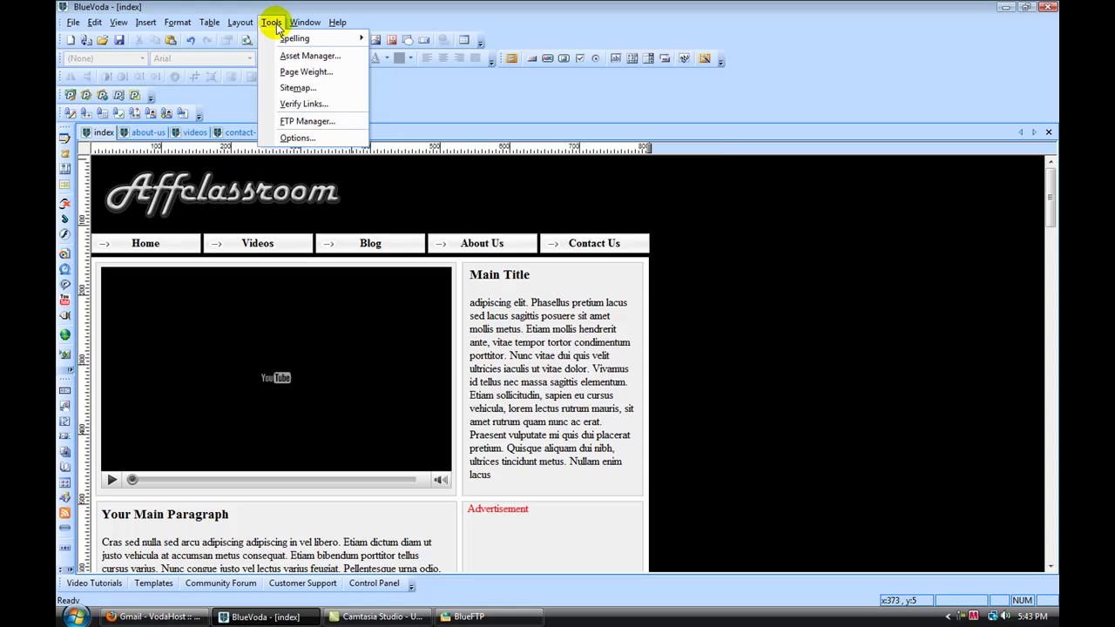
pyautogui.click(304, 86)
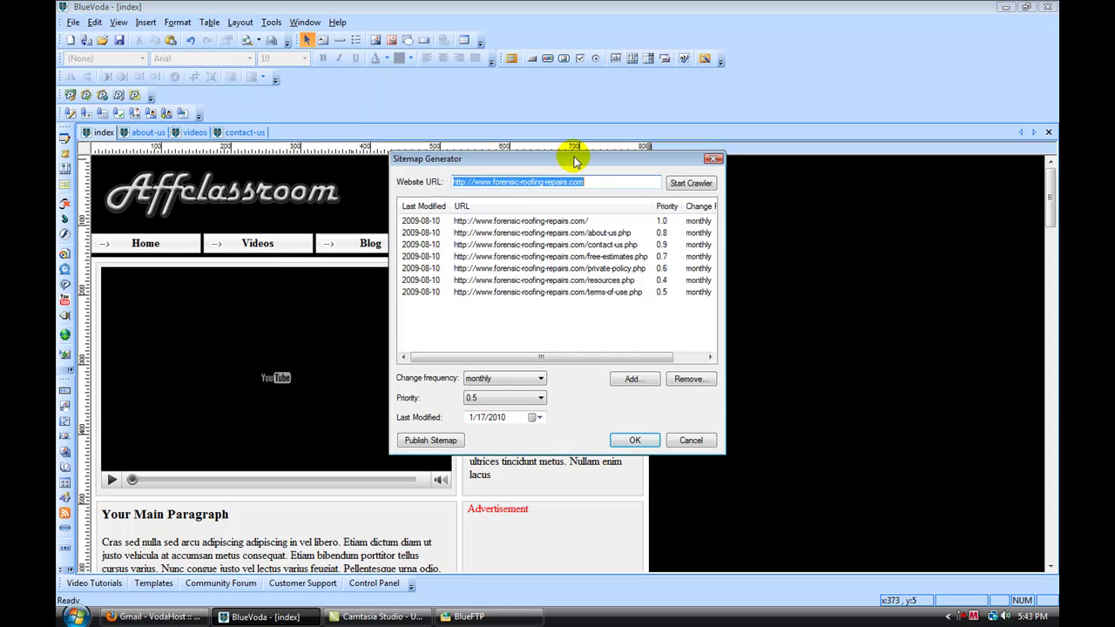
pyautogui.moveTo(572, 158); pyautogui.dragTo(406, 199)
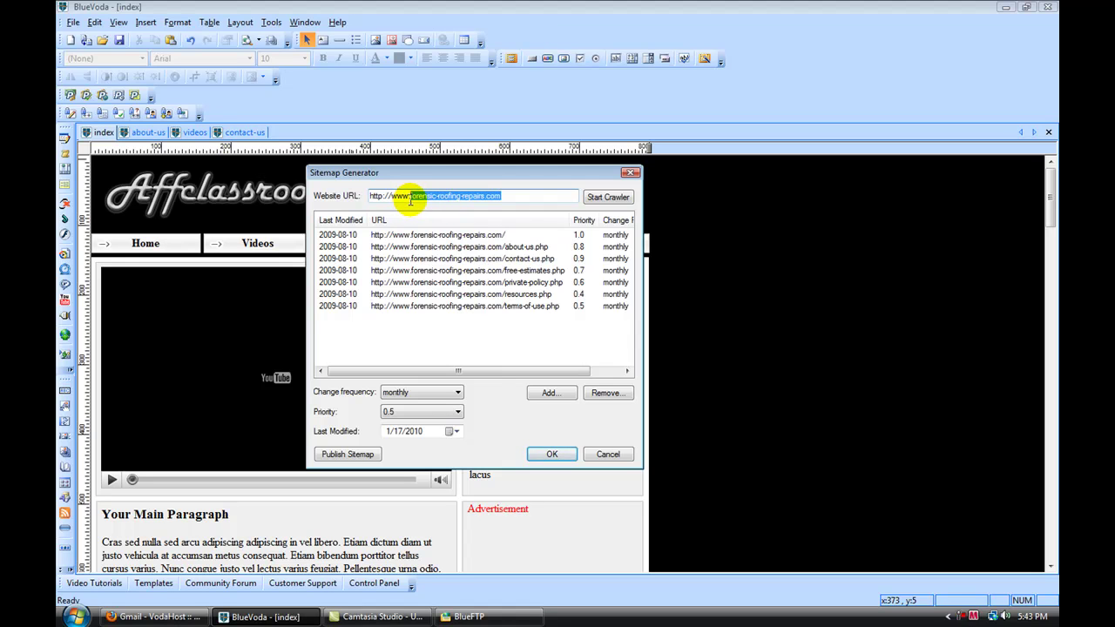
pyautogui.write('yourdoma')
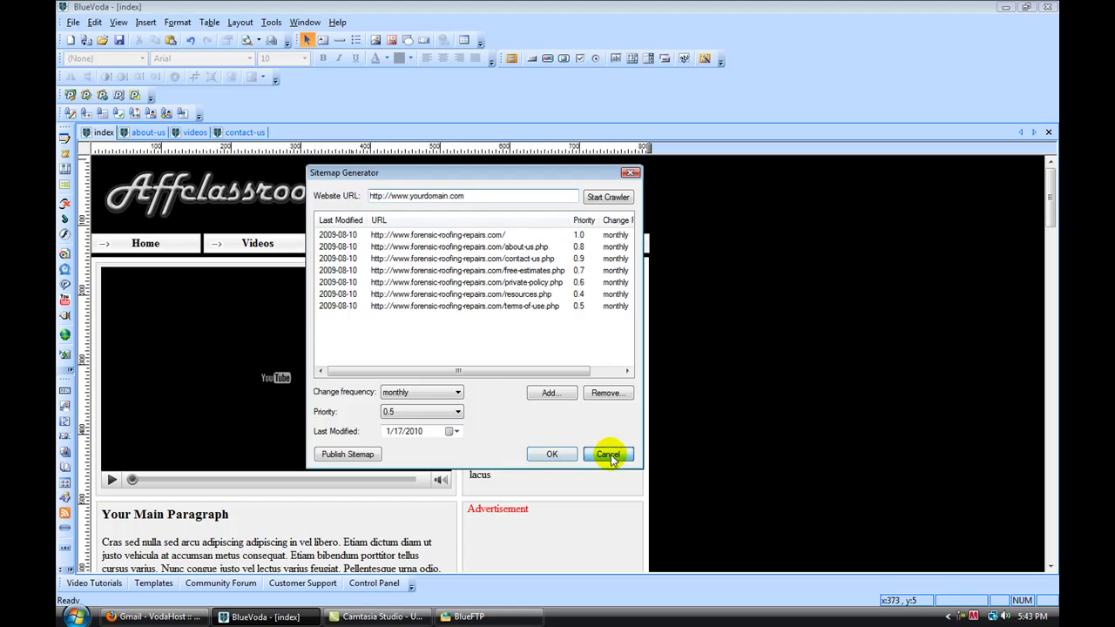
pyautogui.click(569, 455)
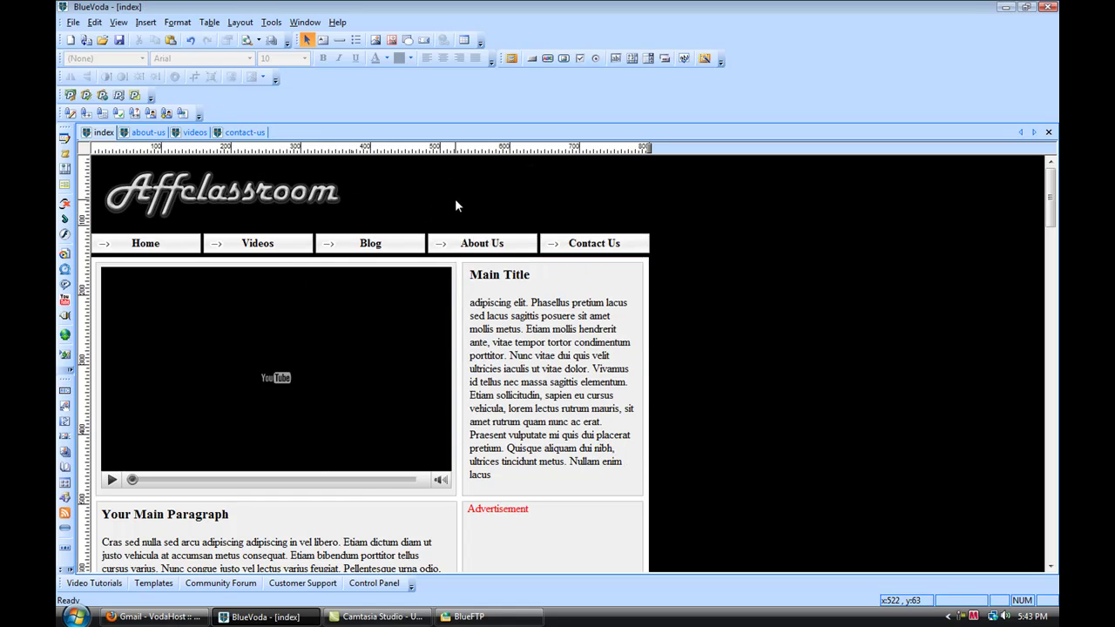